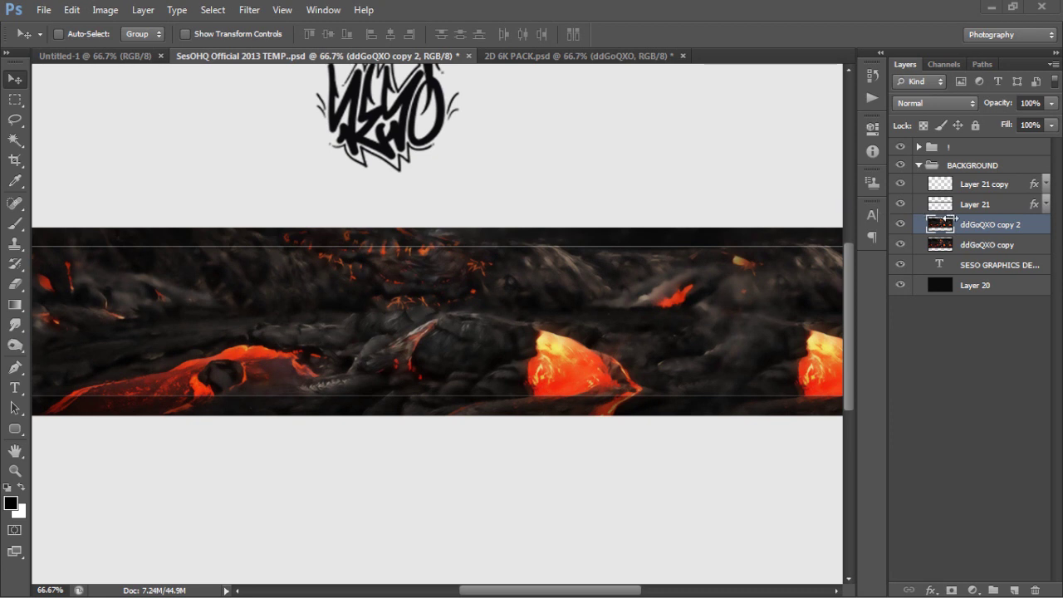
Toggle the duplicate lava layer's visibility and restore the 'ddGoQXO copy 2' duplicate before filtering
click(899, 226)
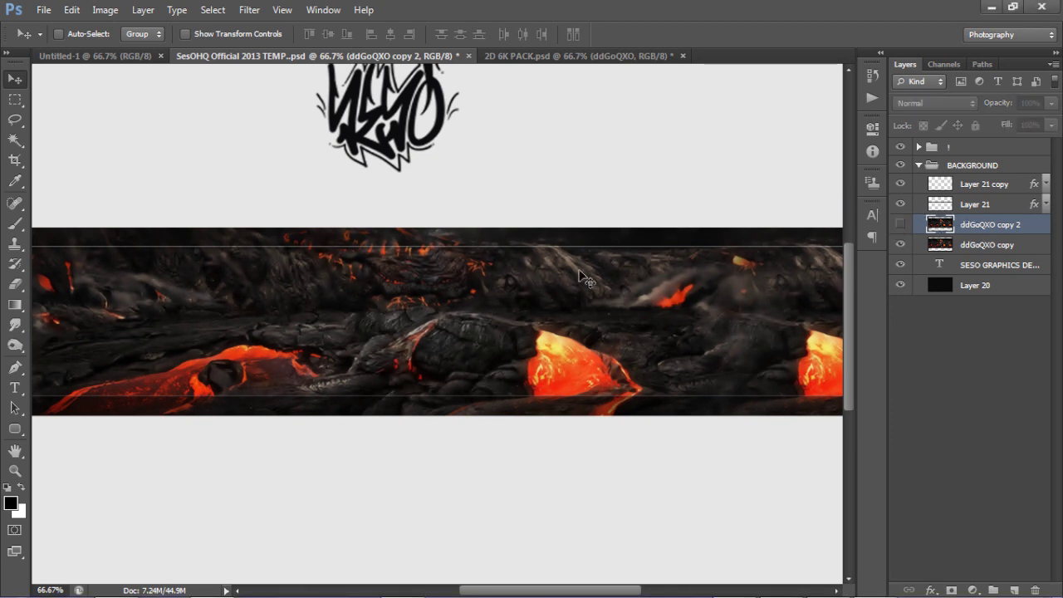
click(900, 224)
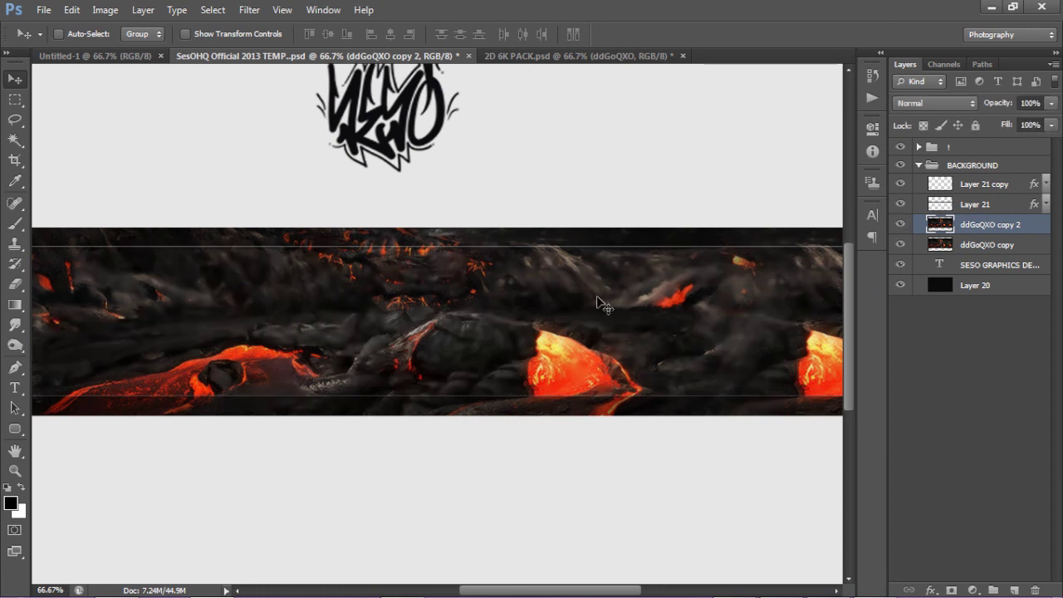
key(ctrl+e)
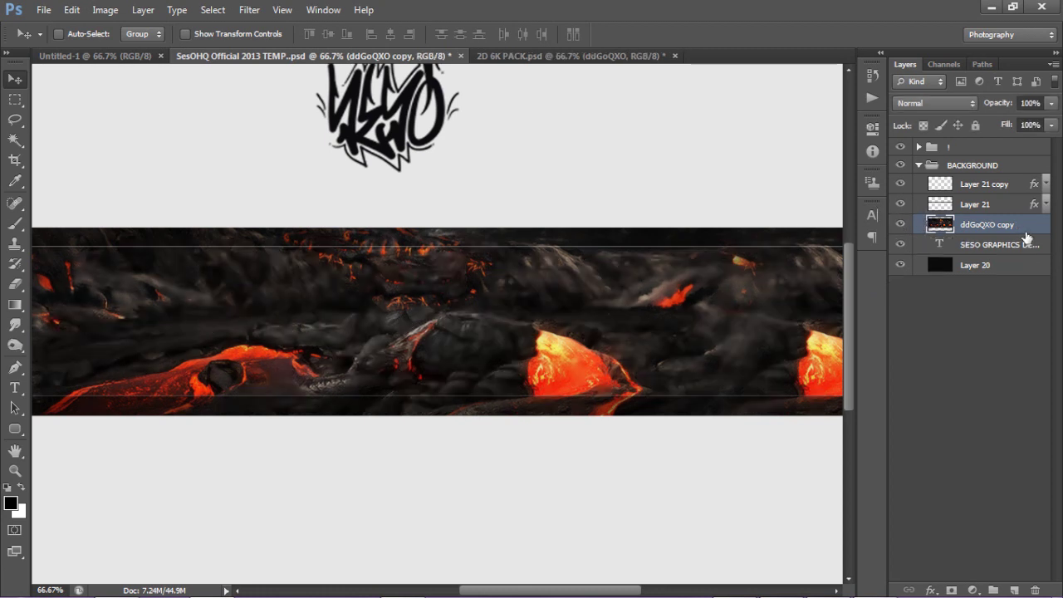
key(ctrl+j)
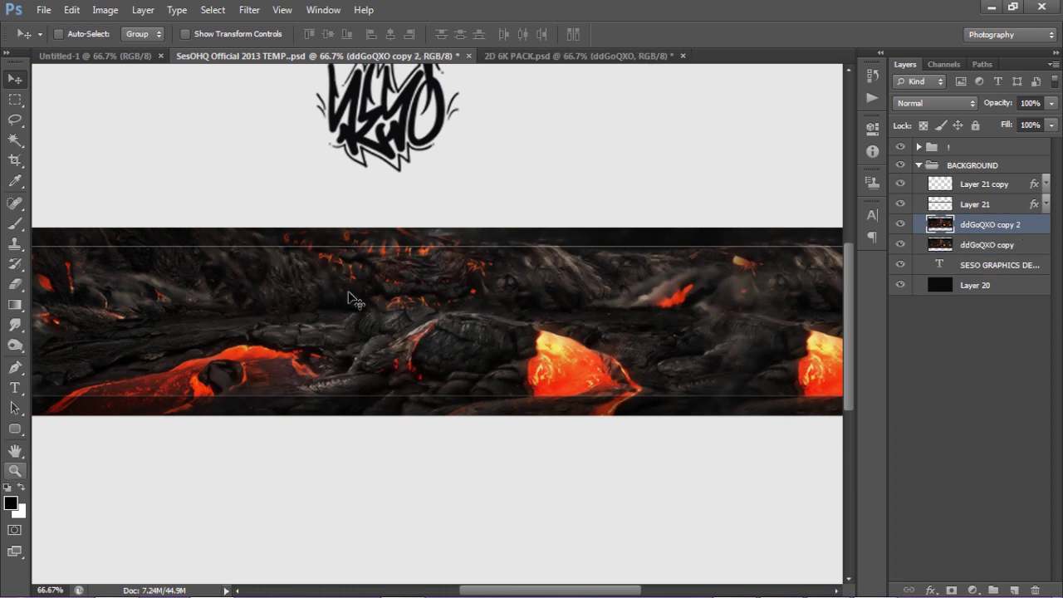
click(249, 10)
Launch Topaz Clean 3 and preview the Stylize Details, CrispStyle and DeGrunge presets
mouse_move(297, 324)
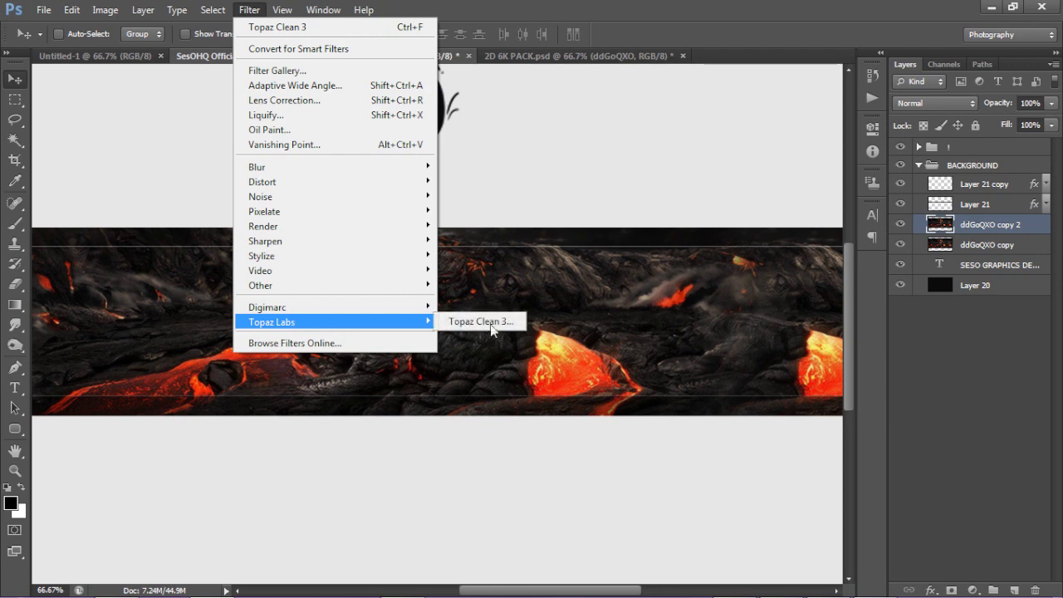
click(503, 322)
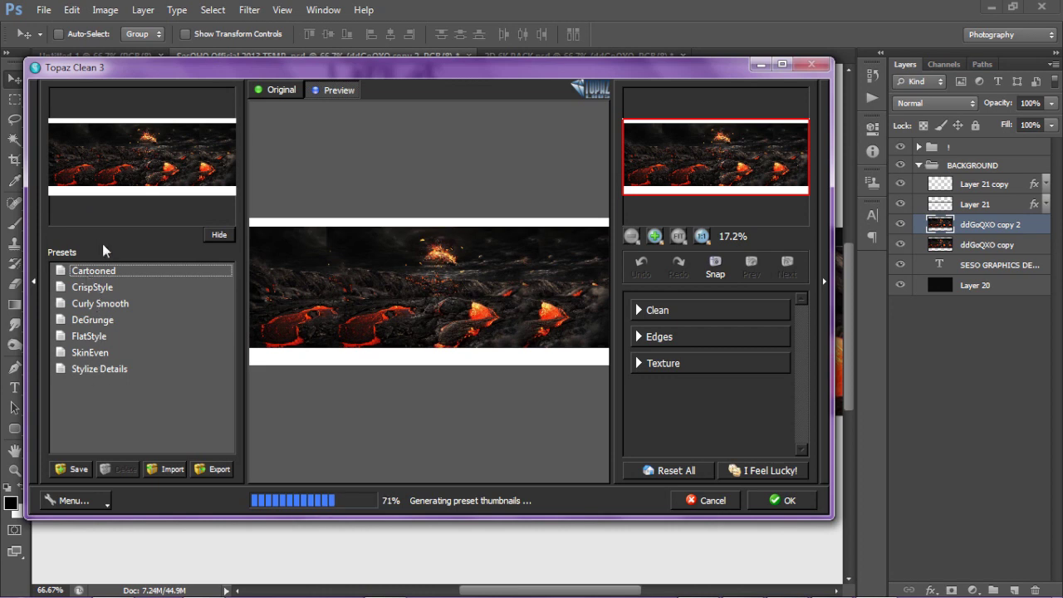
click(95, 373)
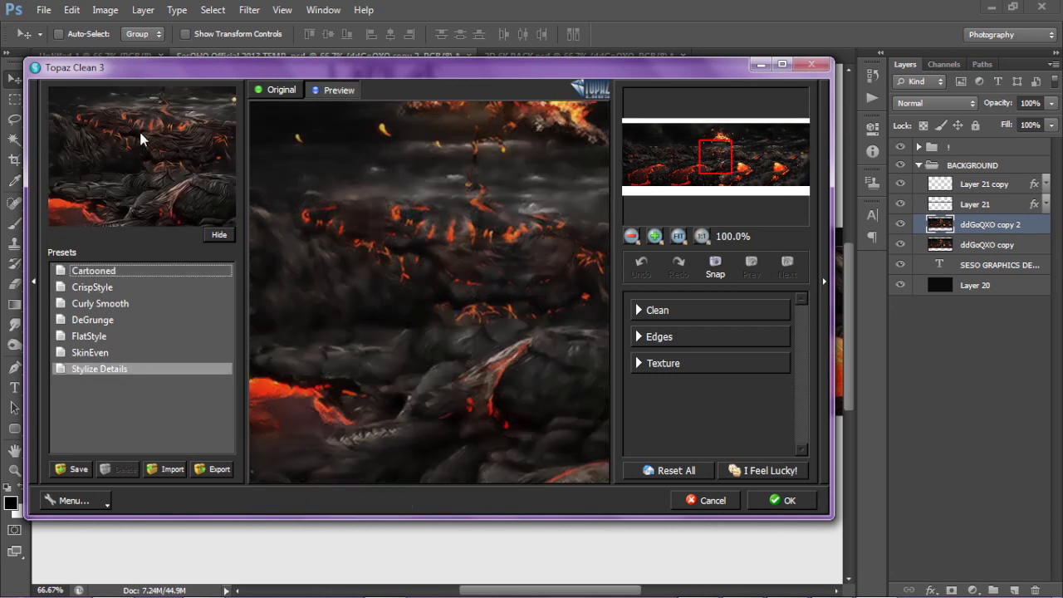
click(112, 289)
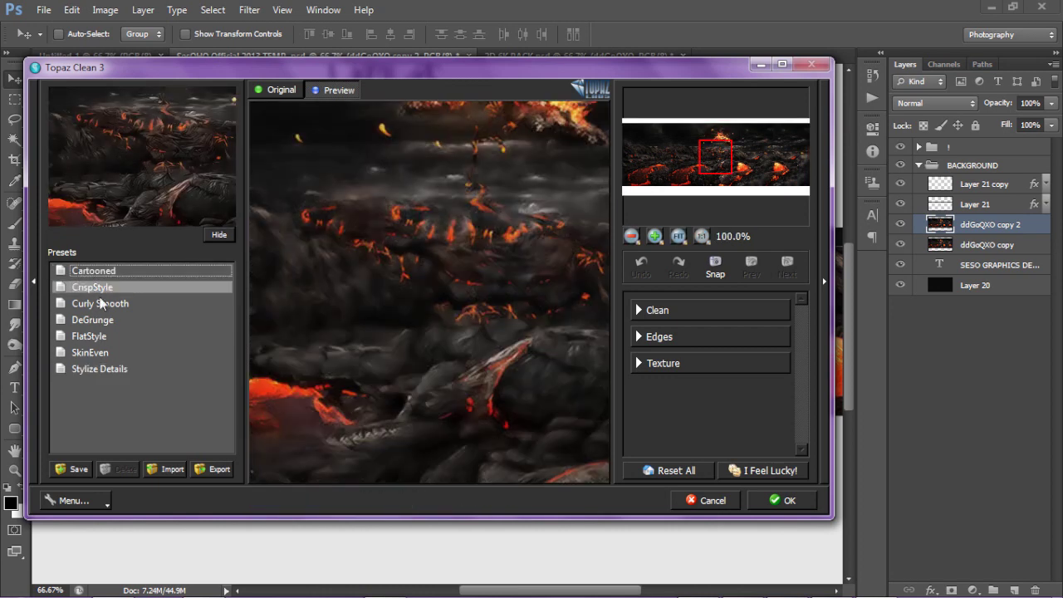
click(93, 320)
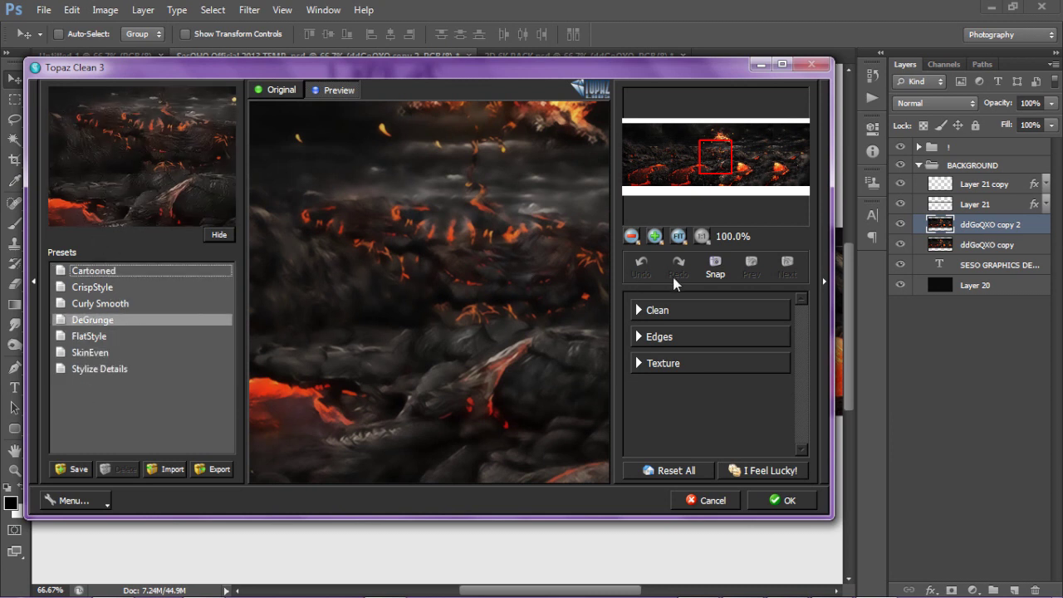
Briefly inspect the Clean, Texture and Edges settings sections
click(674, 312)
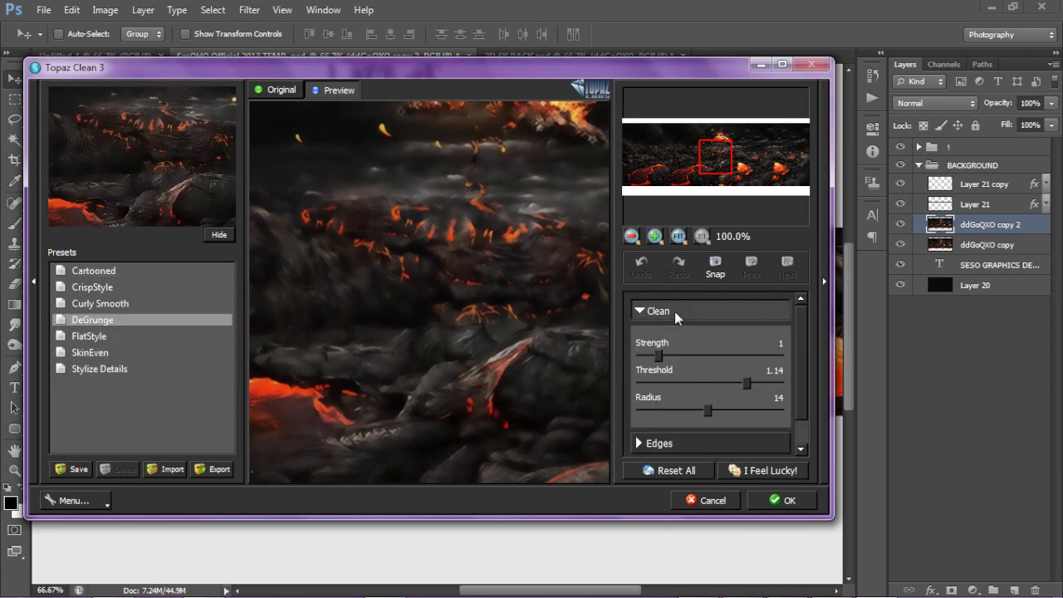
click(674, 311)
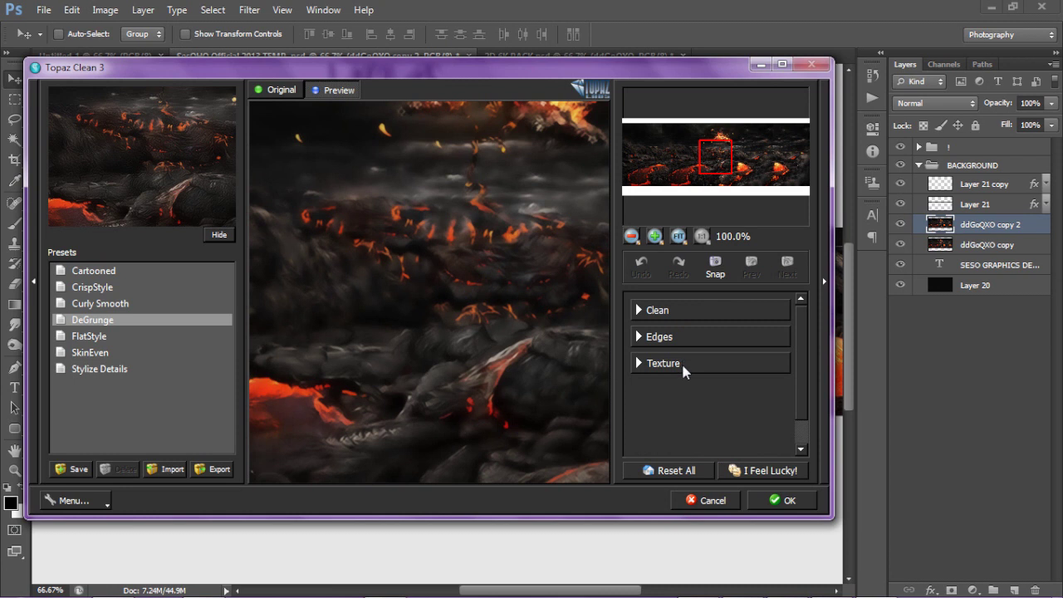
click(682, 366)
click(682, 365)
click(704, 334)
click(704, 334)
click(698, 313)
click(698, 313)
Preview each preset in turn: Cartooned, CrispStyle, Curly Smooth, DeGrunge, FlatStyle, SkinEven, Stylize Details
click(150, 271)
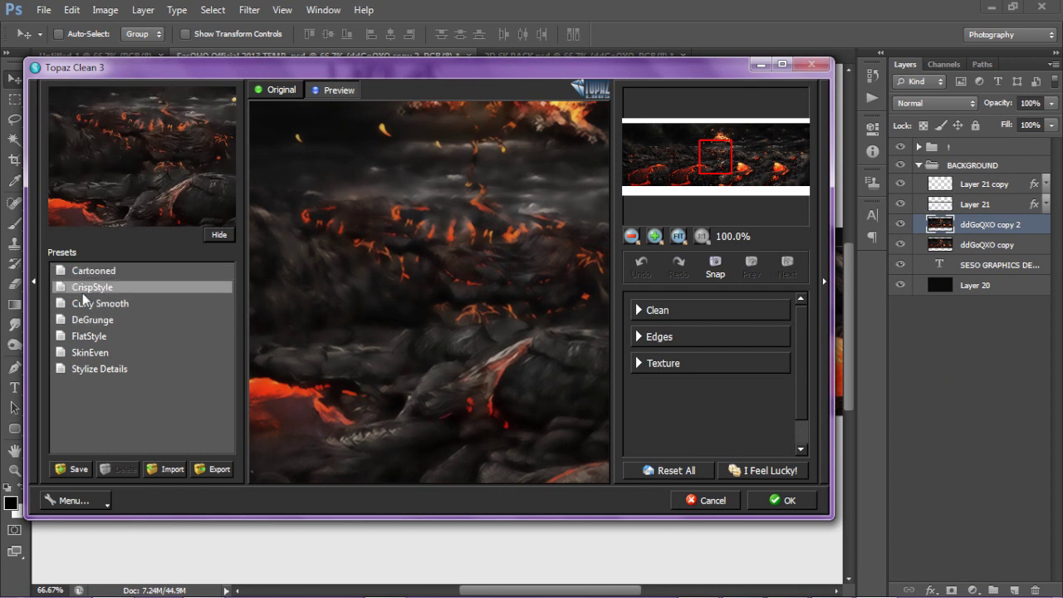
click(129, 287)
click(129, 301)
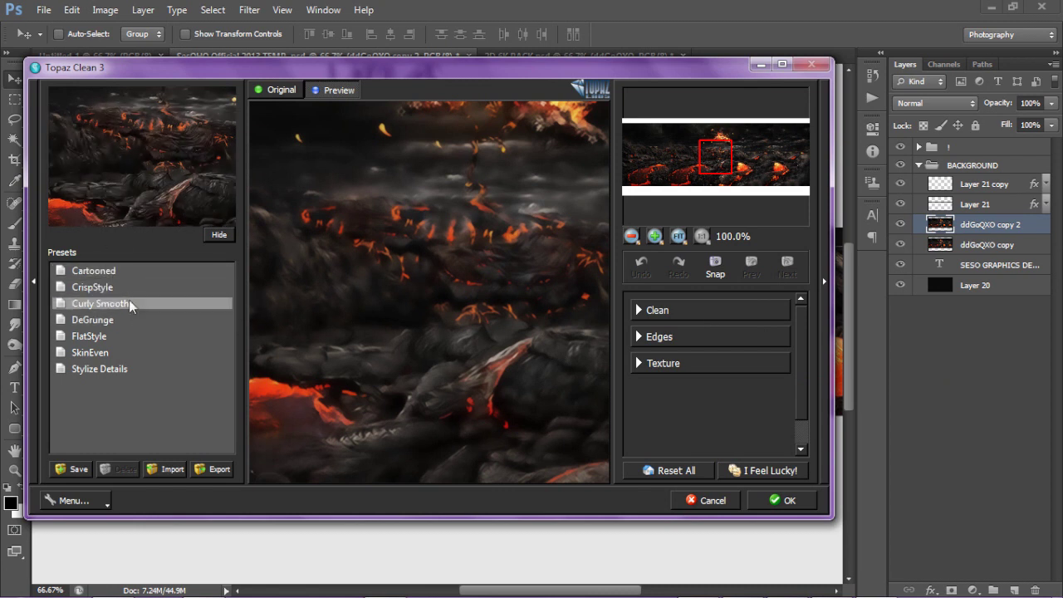
click(129, 319)
click(118, 337)
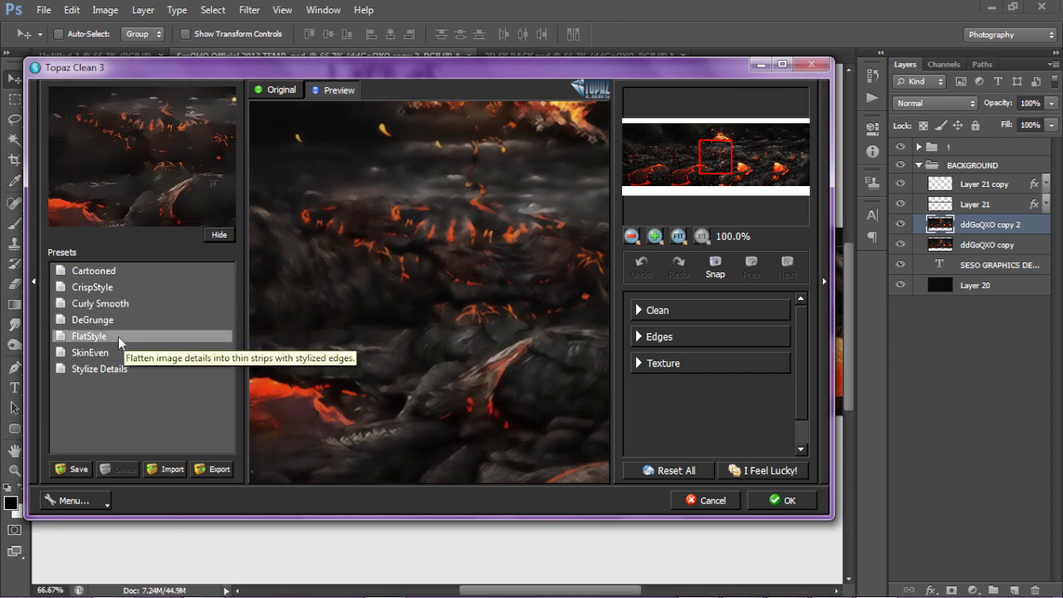
click(115, 352)
click(103, 370)
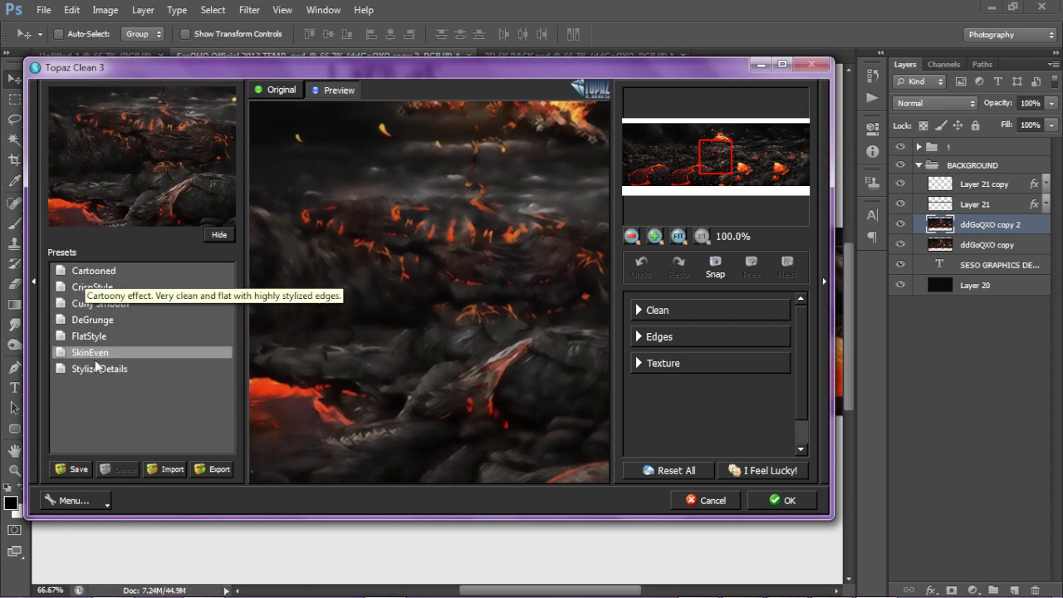
Compare Cartooned, CrispStyle and Stylize Details again and settle on Cartooned
click(97, 270)
click(91, 286)
click(100, 369)
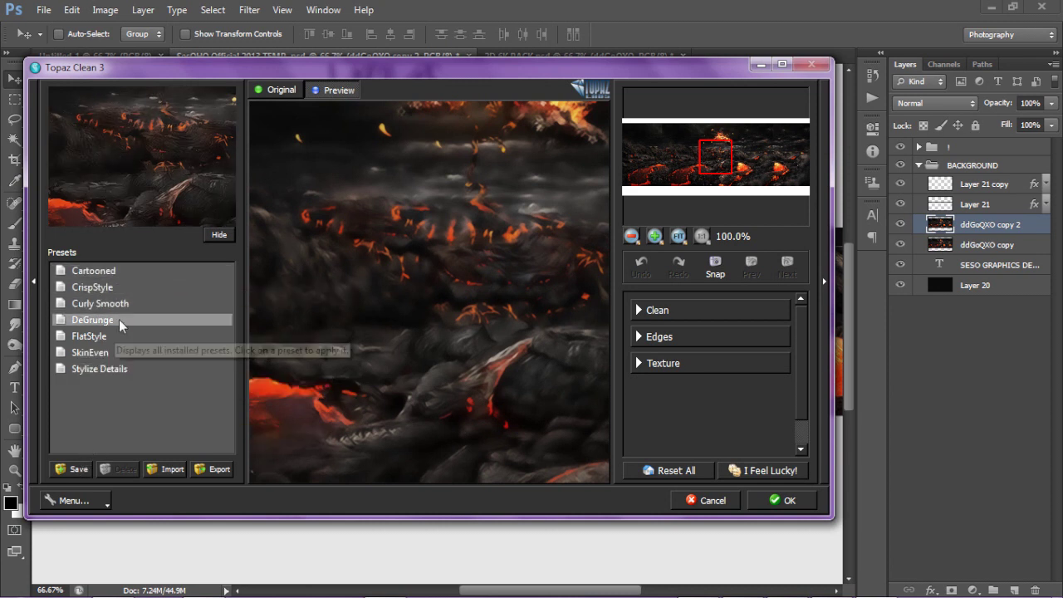
click(98, 272)
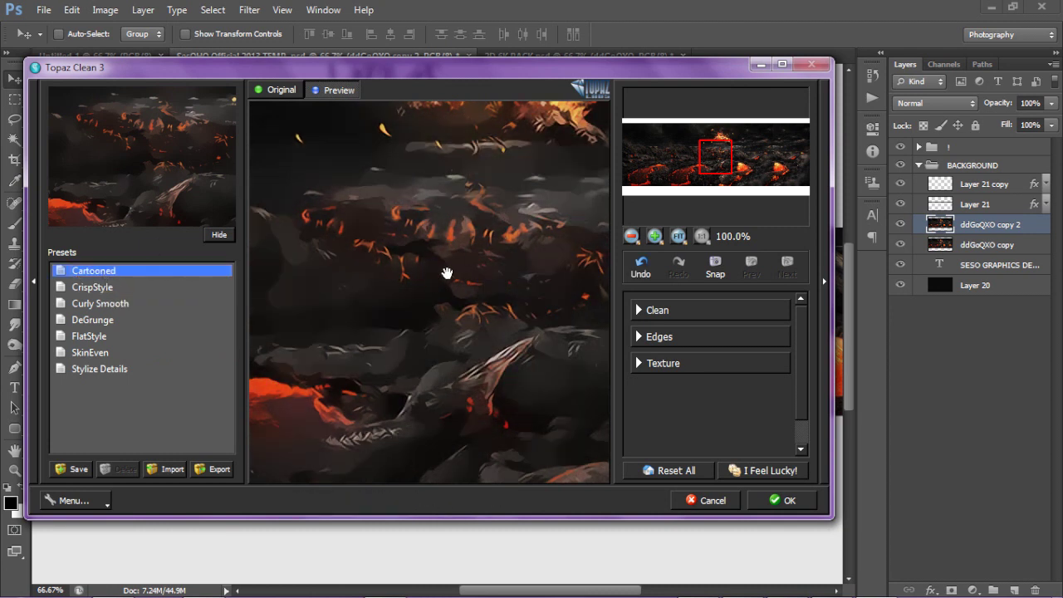
Lower the Clean Strength to 1 and adjust the Clean Threshold
click(637, 314)
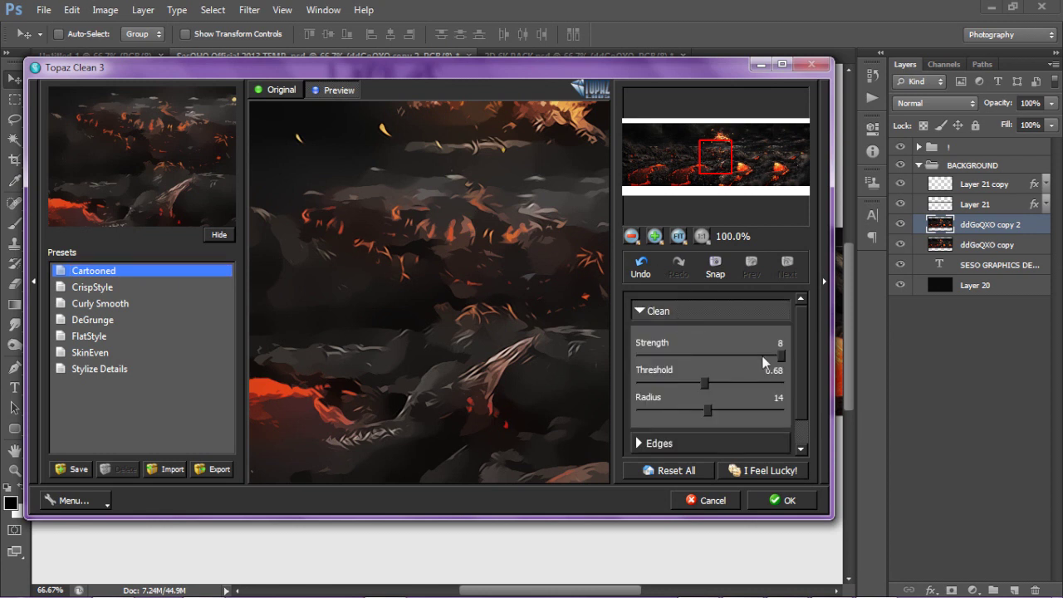
drag(673, 355, 662, 356)
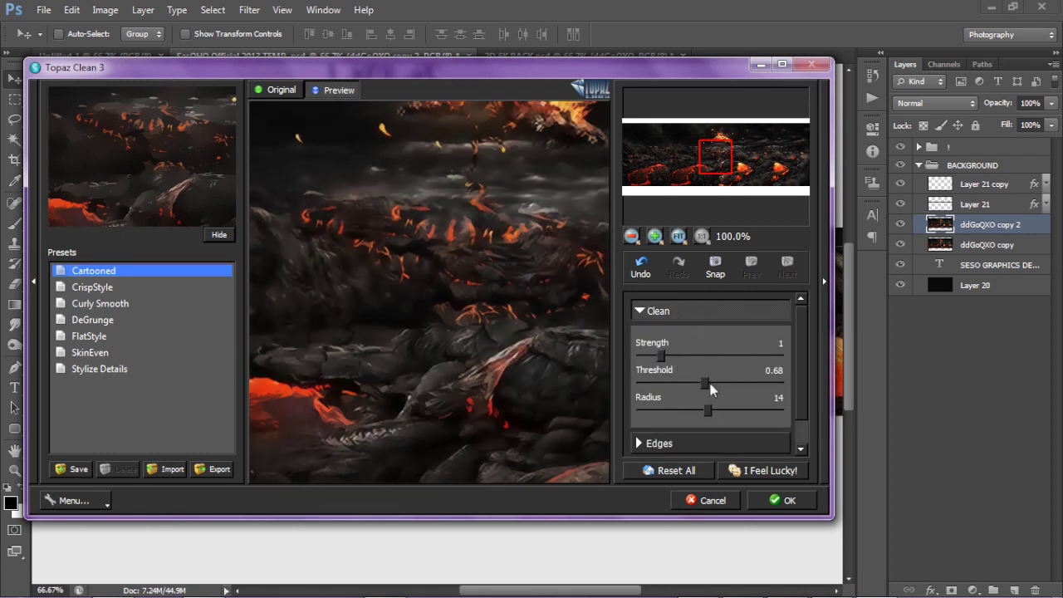
drag(705, 383, 744, 378)
click(639, 309)
Raise Edges Accent to 3 and lower Edges Sharpness to 0.63
click(641, 339)
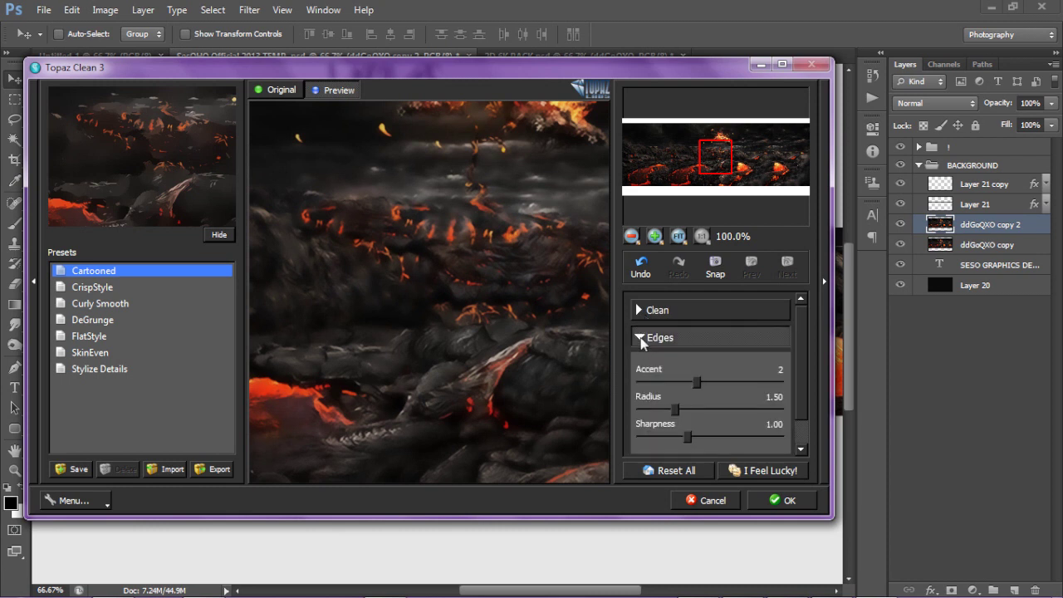
drag(691, 382, 739, 383)
drag(687, 435, 664, 436)
click(639, 339)
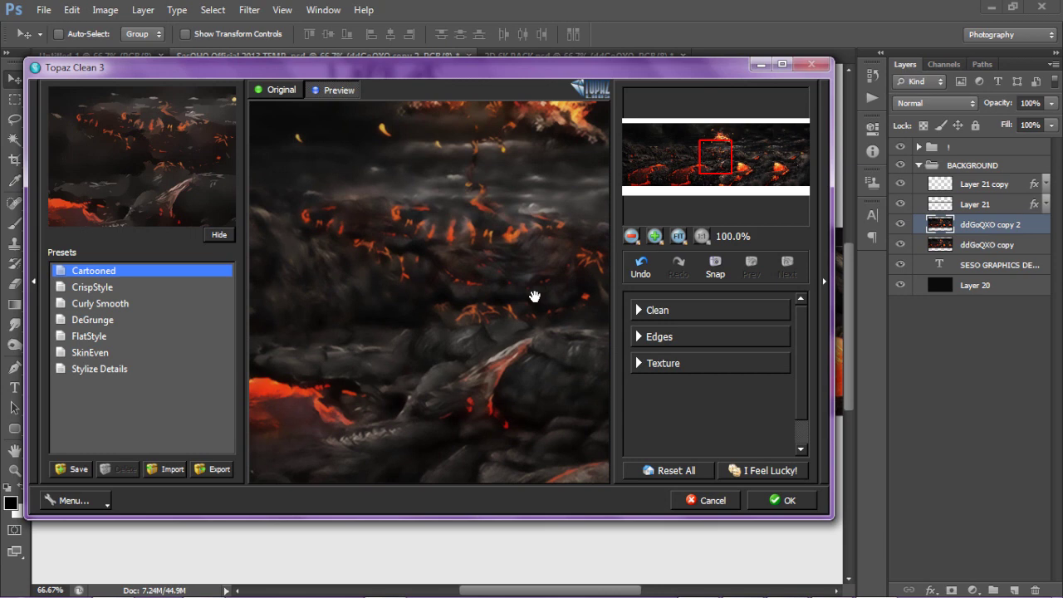
click(77, 471)
Save the settings as a preset named 'seso' and select it in the preset list
text(seso)
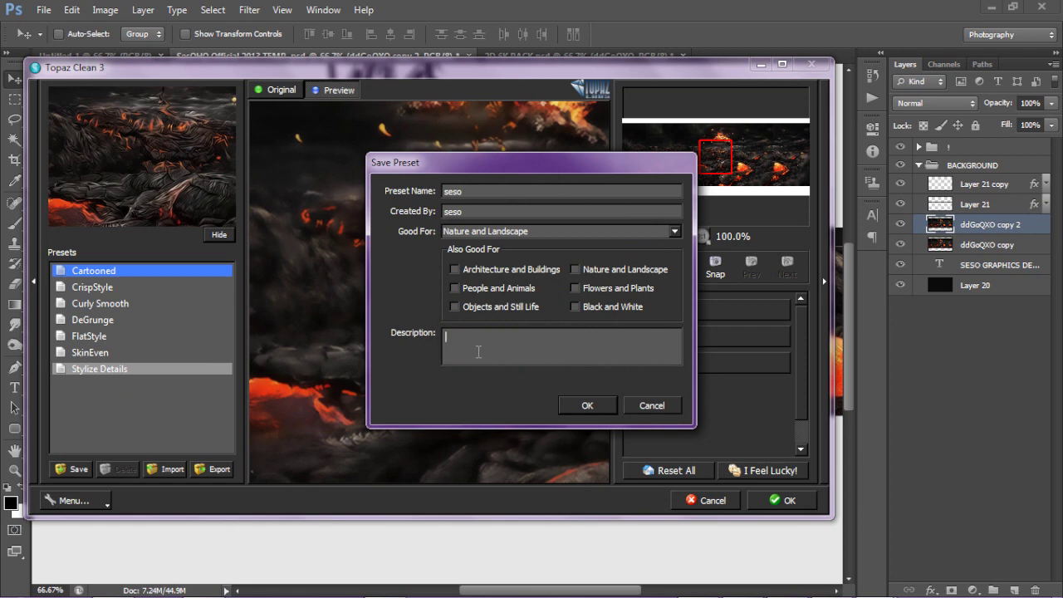
click(588, 404)
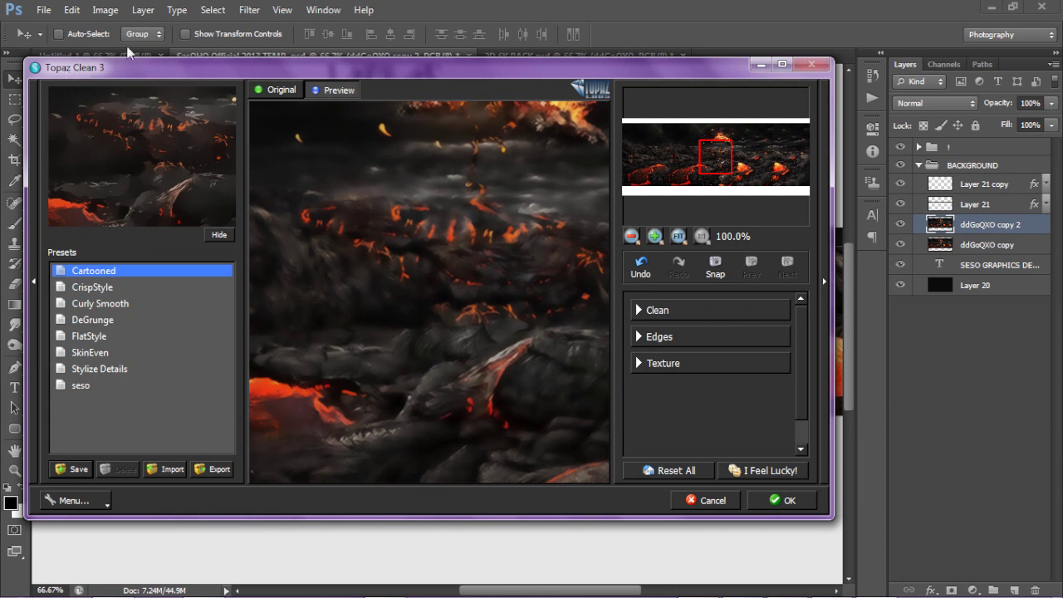
click(92, 387)
Apply the seso preset result to the lava layer and return to Photoshop
click(757, 498)
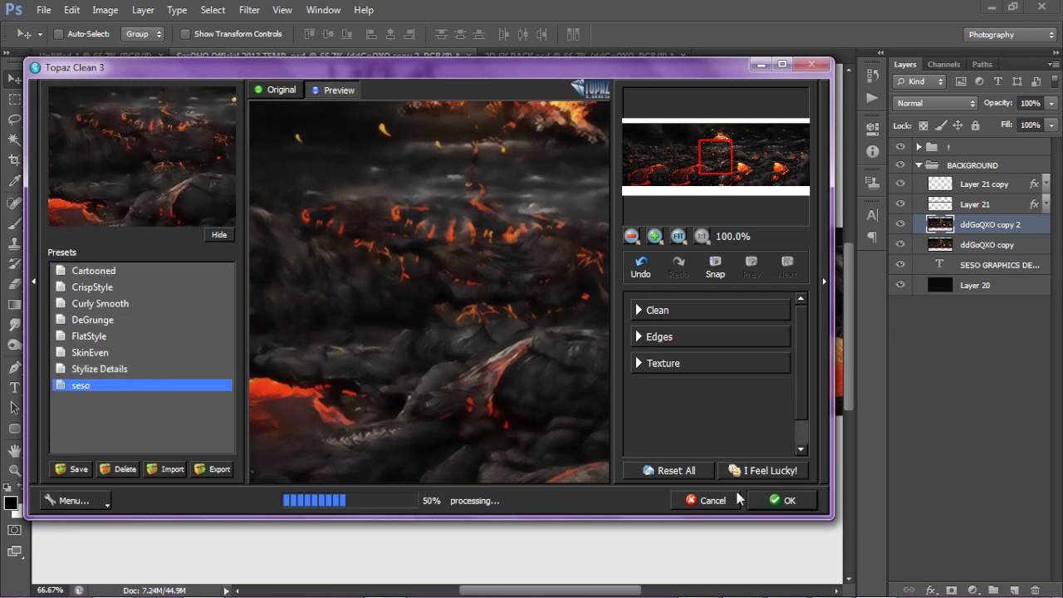